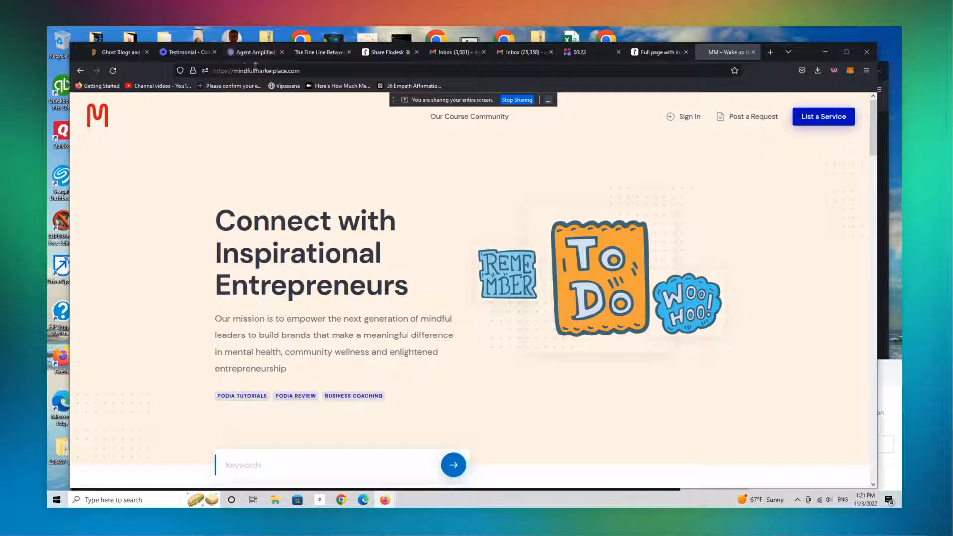
# Switch to the site editor tab and preview the landing page in mobile view
pyautogui.click(254, 53)
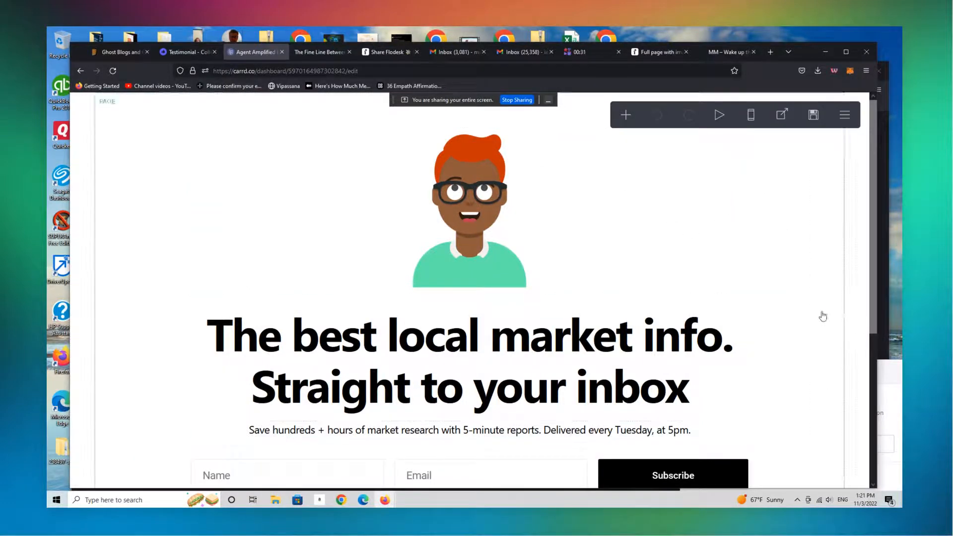
pyautogui.click(751, 115)
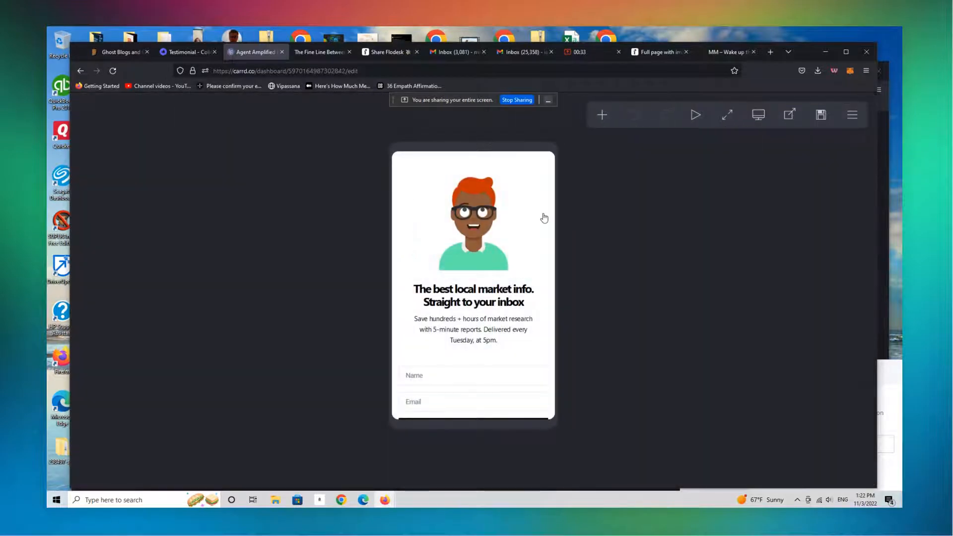
pyautogui.click(721, 126)
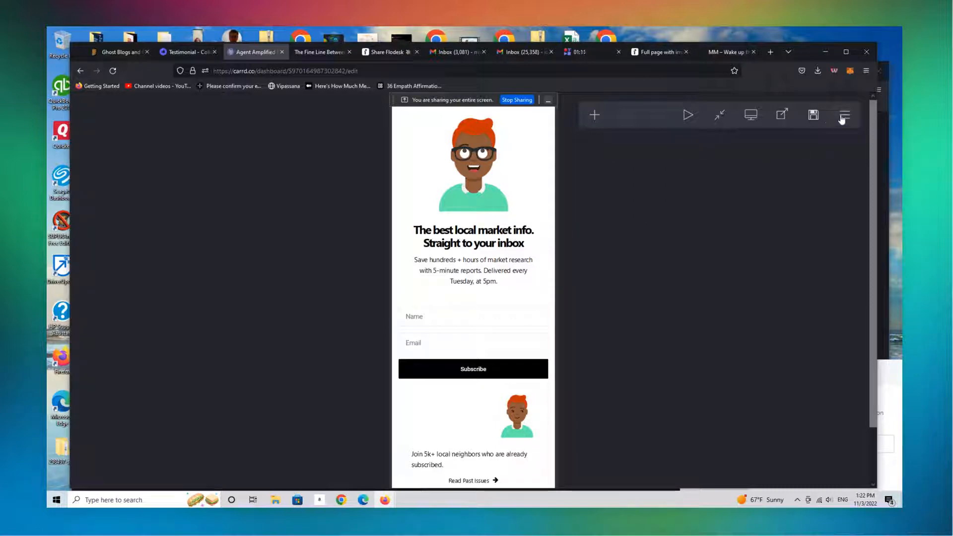
# Open the site's save settings and review the selected save action
pyautogui.click(813, 114)
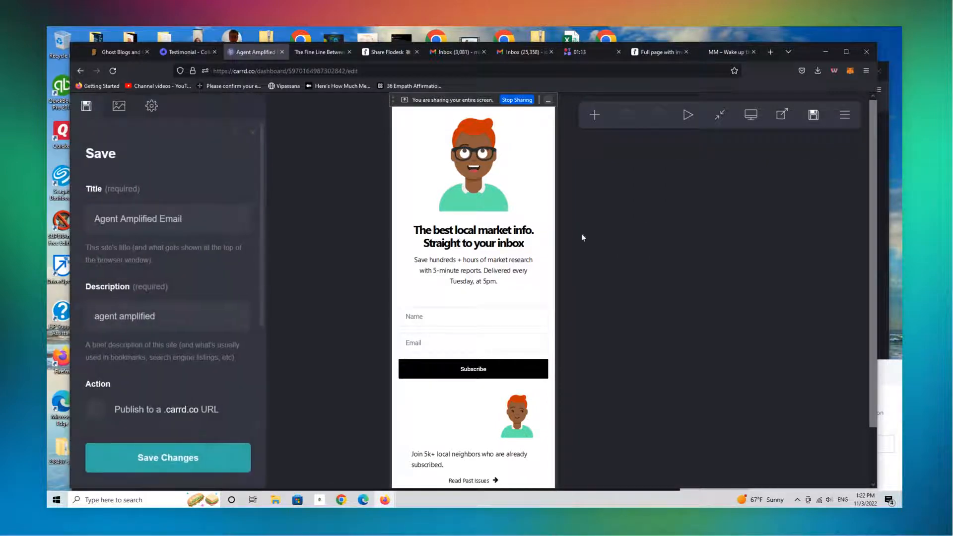
pyautogui.scroll(-3, 263, 281)
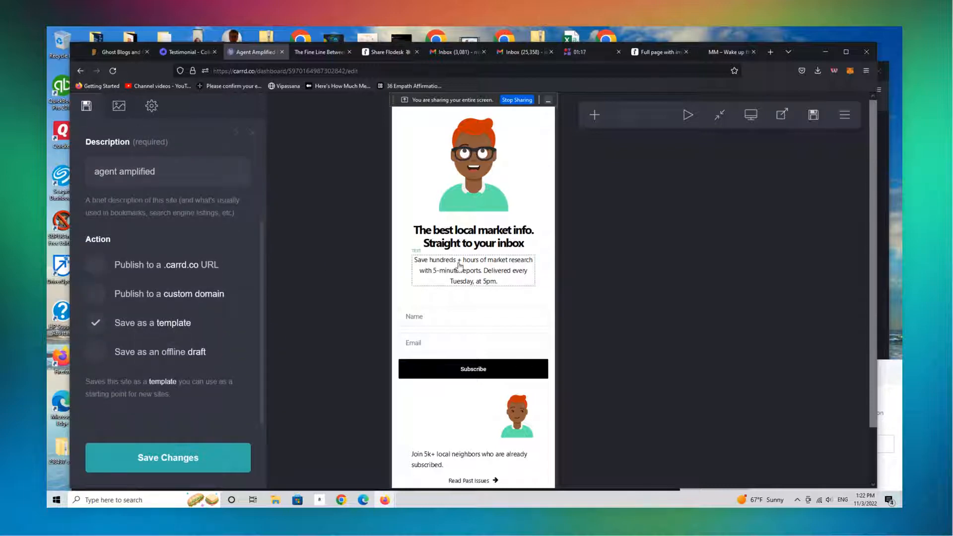
pyautogui.click(720, 118)
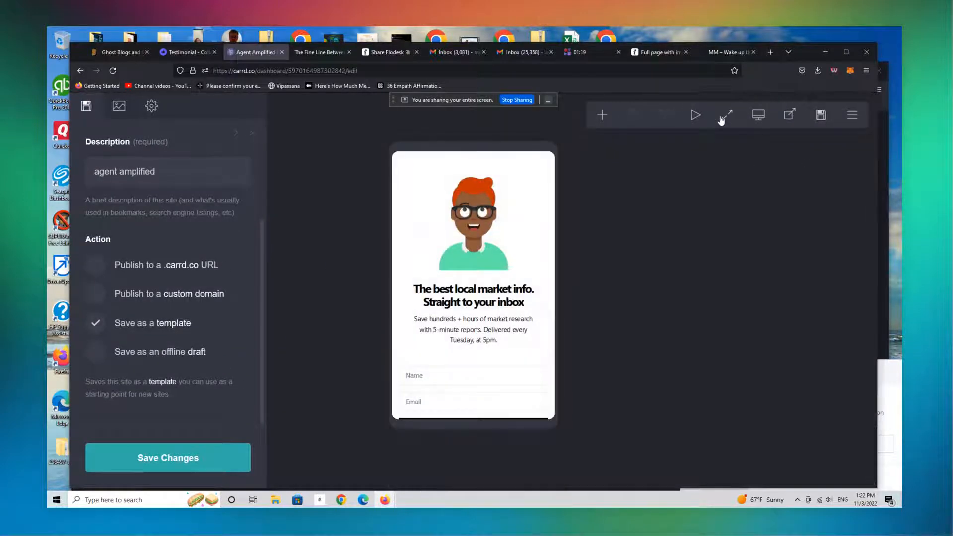
# Return to the dashboard and open the Agent Amplified Email site for editing
pyautogui.click(855, 121)
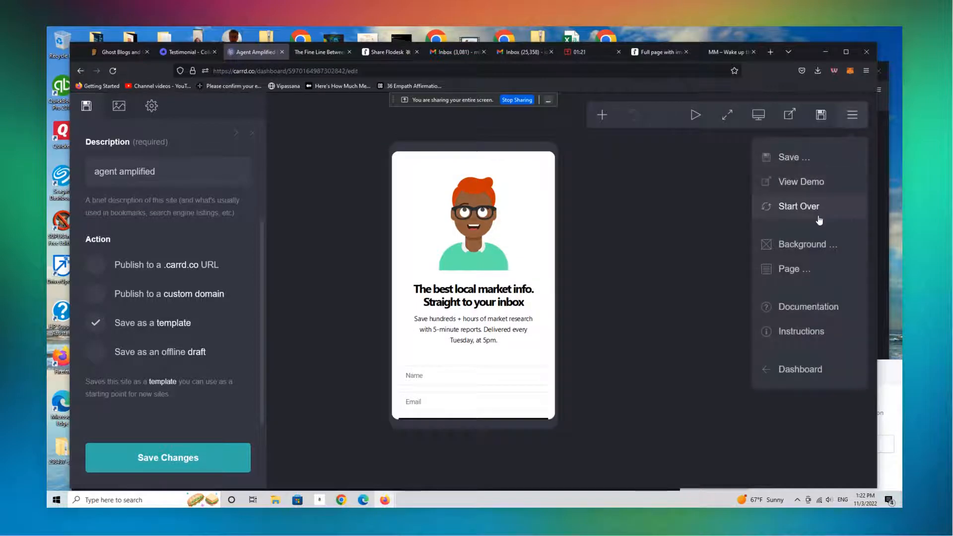
pyautogui.click(819, 371)
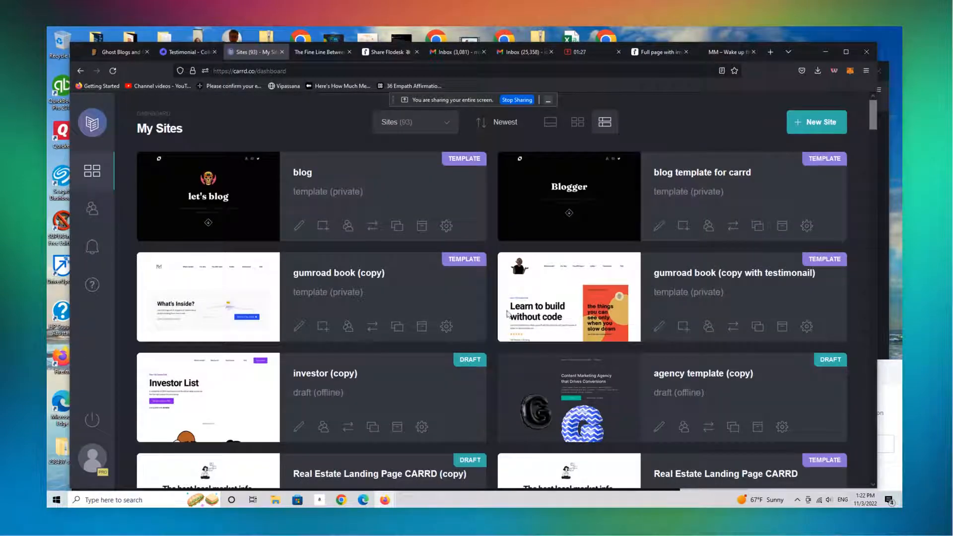
pyautogui.moveTo(870, 117); pyautogui.dragTo(879, 171)
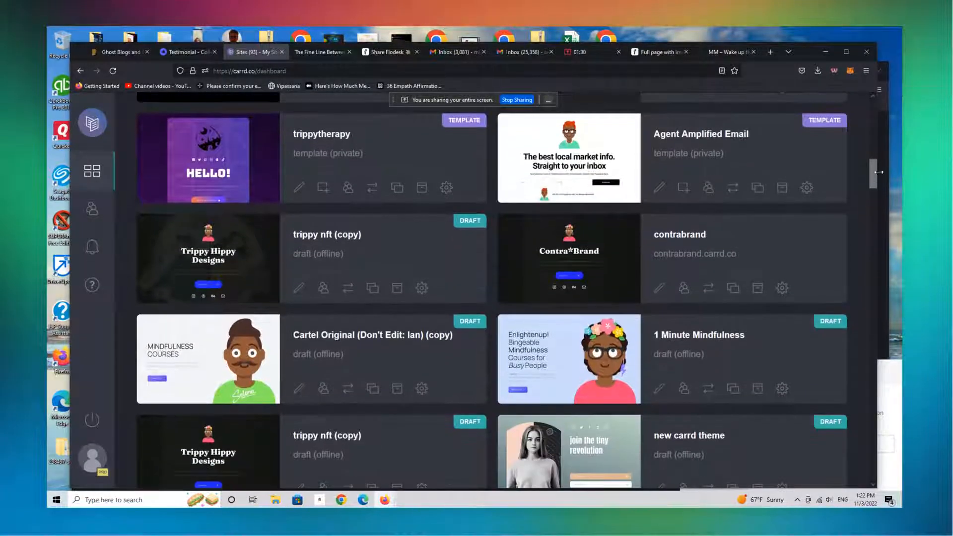
pyautogui.click(660, 188)
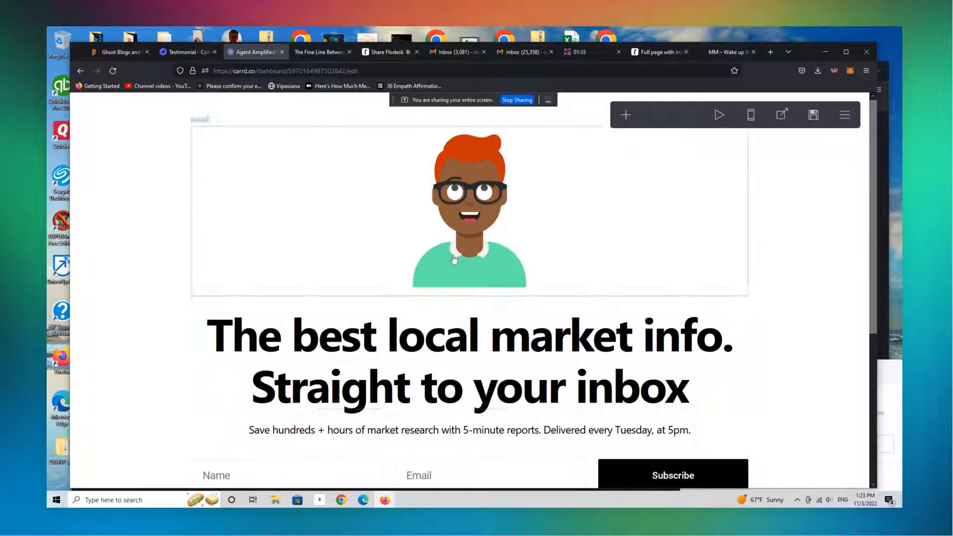
# Save the site as a template, keeping the existing title and description
pyautogui.click(384, 354)
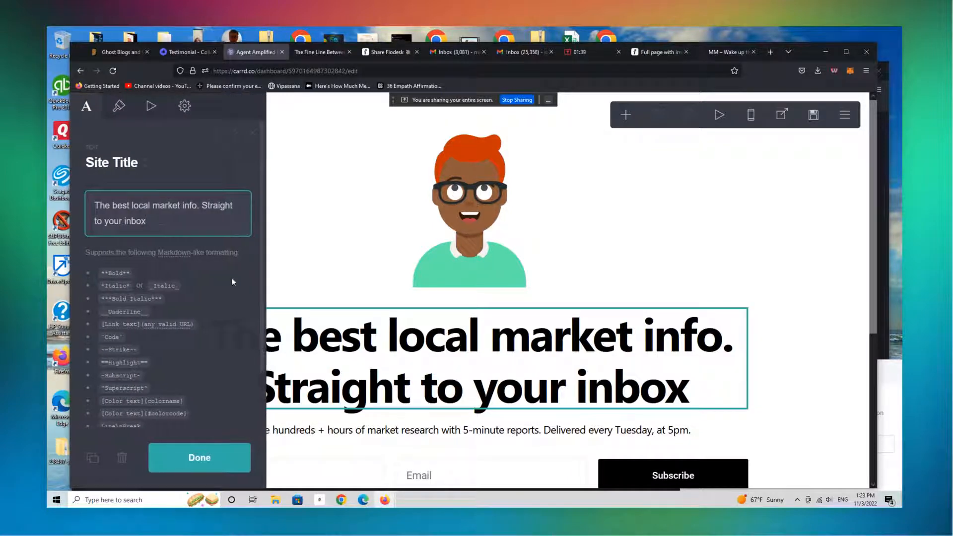
pyautogui.click(813, 115)
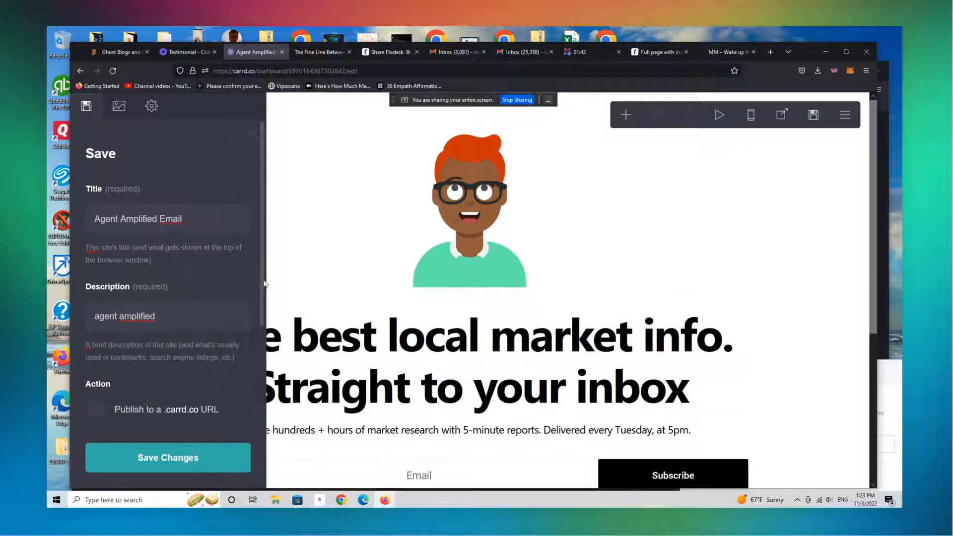
pyautogui.scroll(-3, 263, 284)
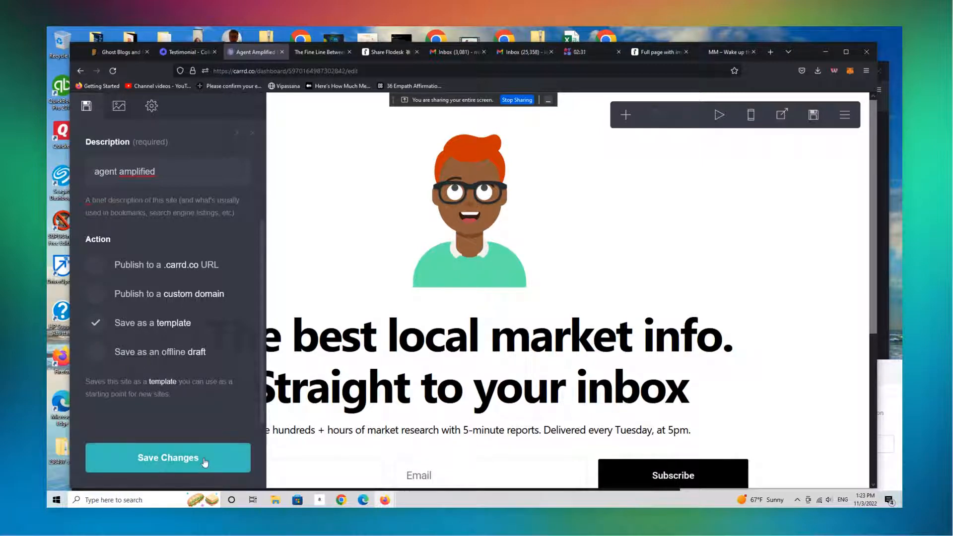
pyautogui.click(168, 457)
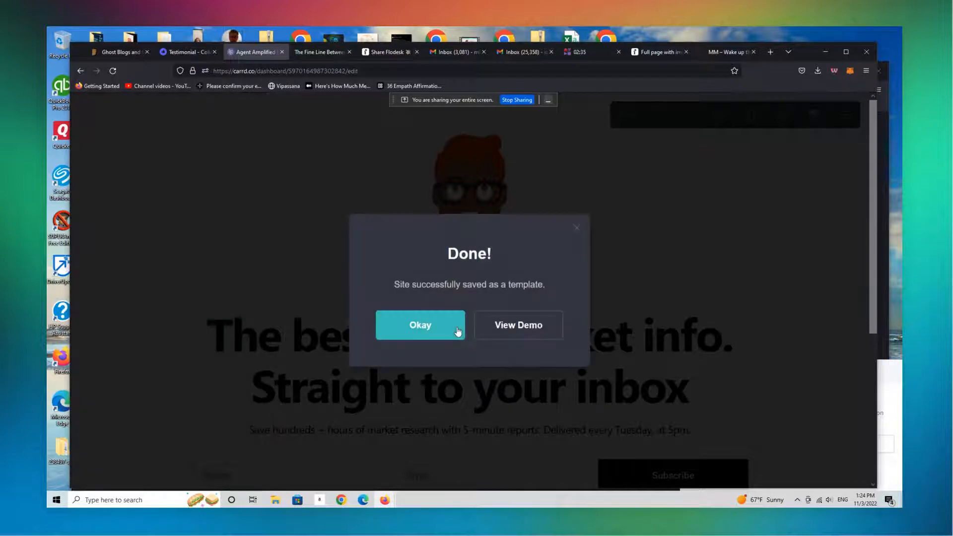
# View the saved template's demo page and follow a link in its footer
pyautogui.click(524, 326)
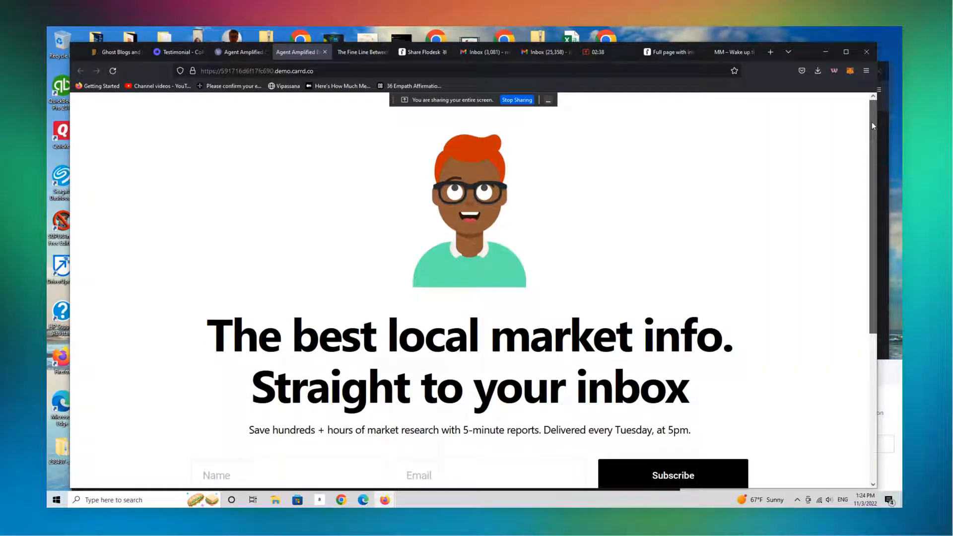
pyautogui.scroll(-5, 873, 125)
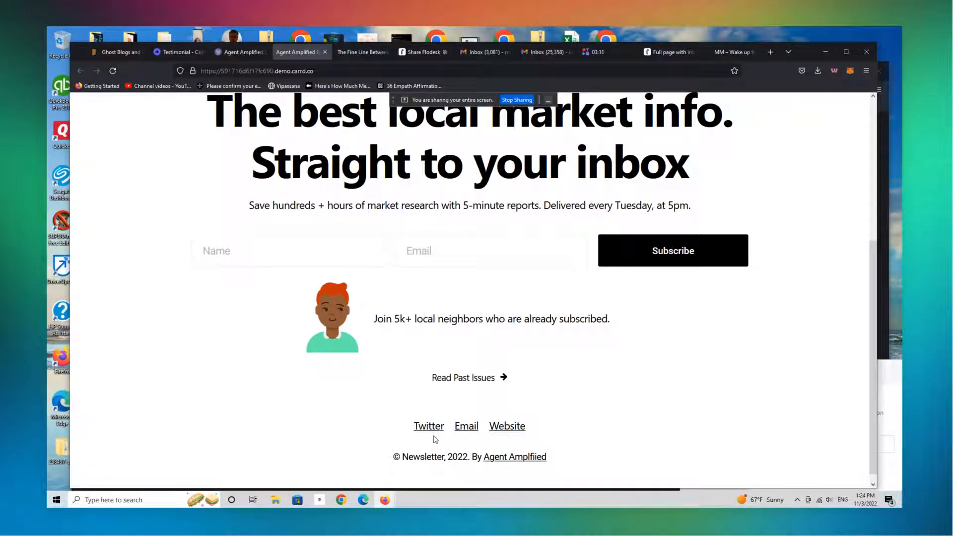
pyautogui.click(484, 382)
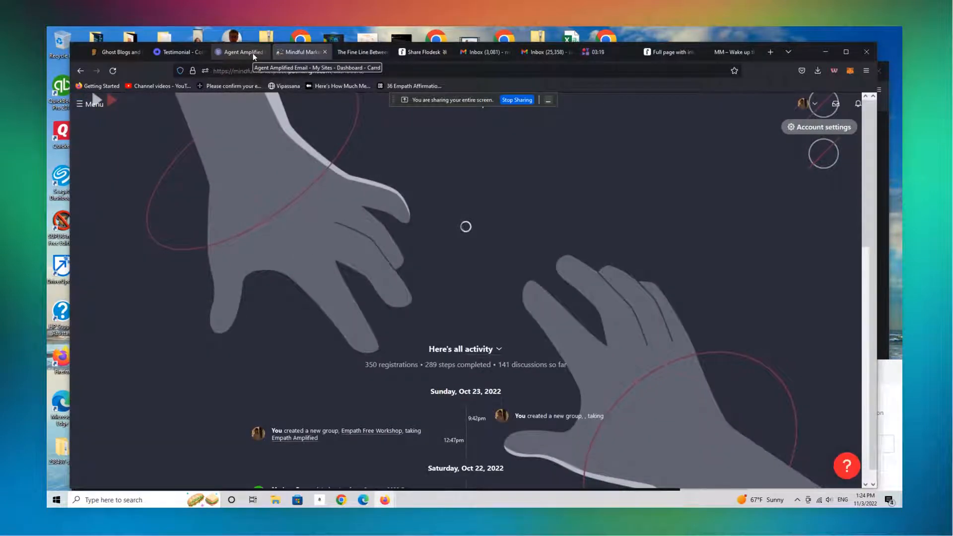
# Return to the editor, dismiss the save confirmation, and go back to the dashboard
pyautogui.click(253, 52)
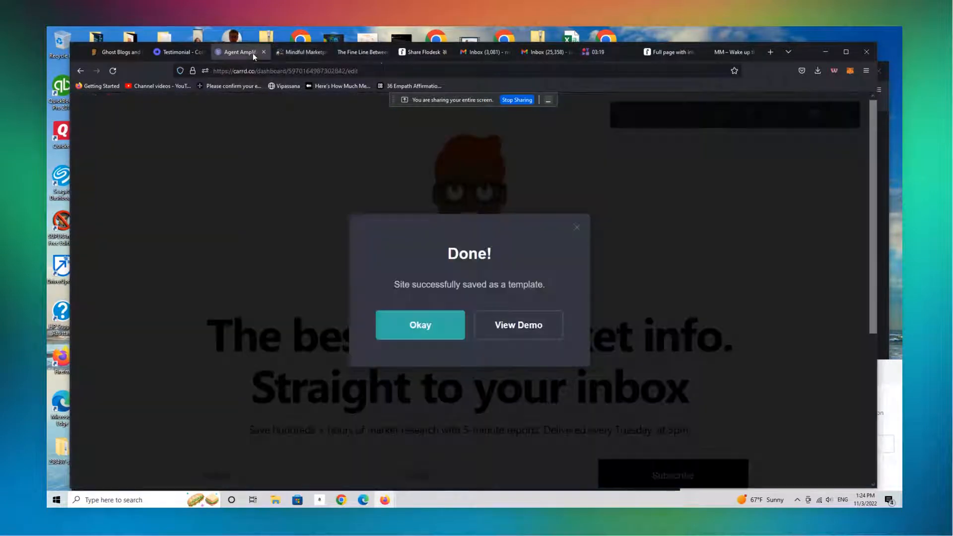
pyautogui.click(576, 228)
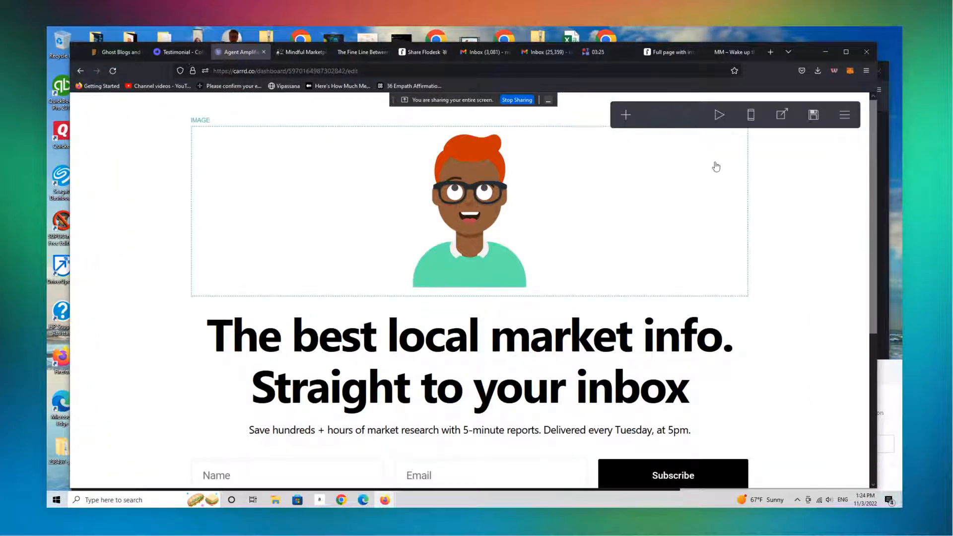
pyautogui.click(844, 119)
pyautogui.click(800, 369)
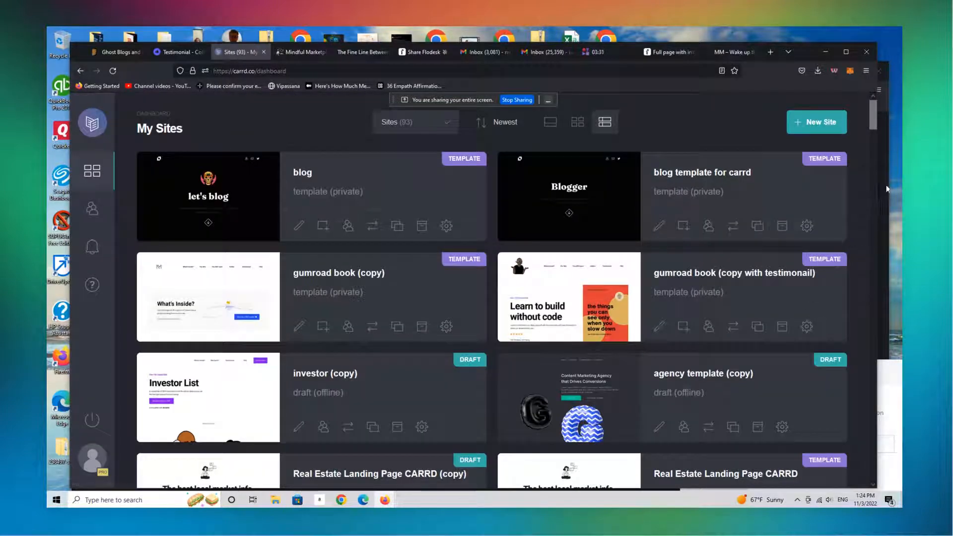
# Filter the sites list to Templates and open the Agent Amplified Email template for editing
pyautogui.moveTo(874, 114)
pyautogui.mouseDown()
pyautogui.moveTo(872, 157)
pyautogui.moveTo(872, 115)
pyautogui.mouseUp()
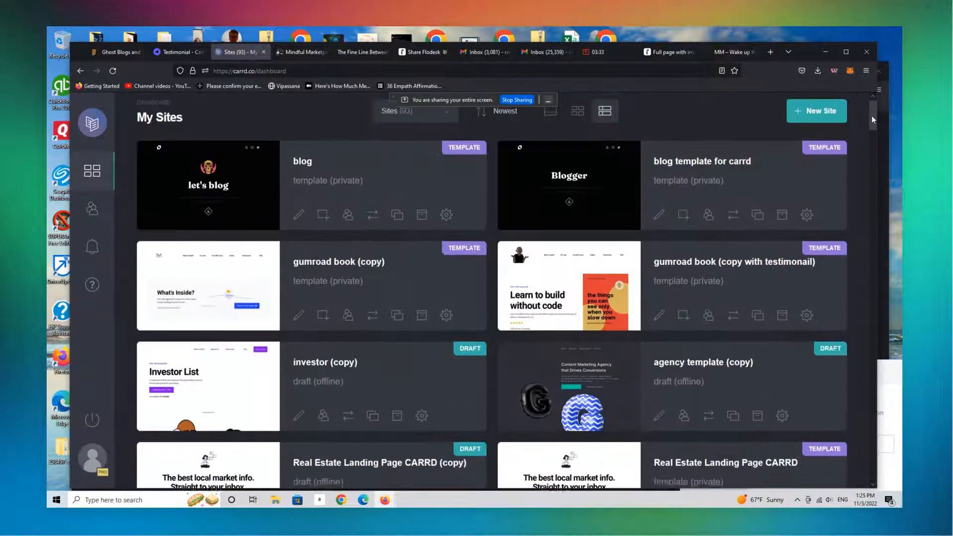
pyautogui.click(429, 132)
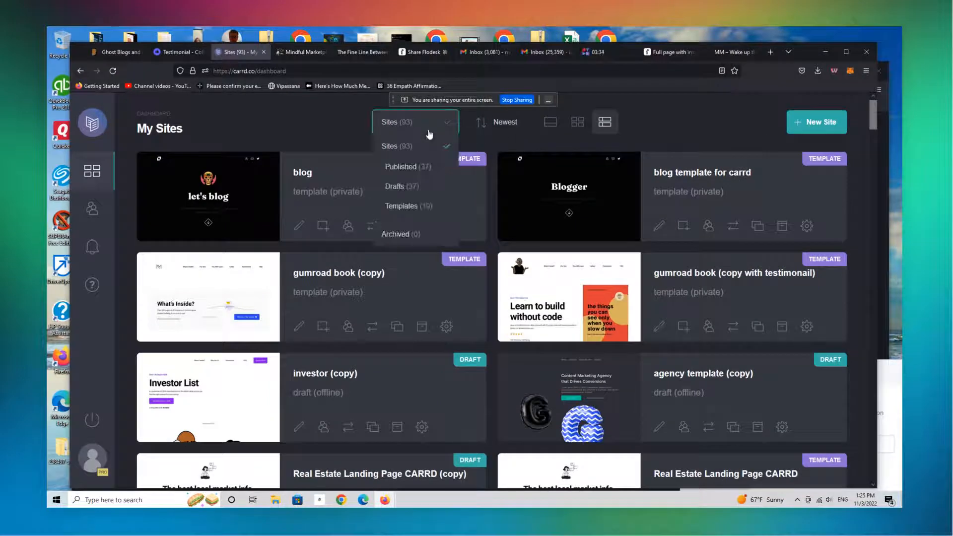
pyautogui.click(421, 206)
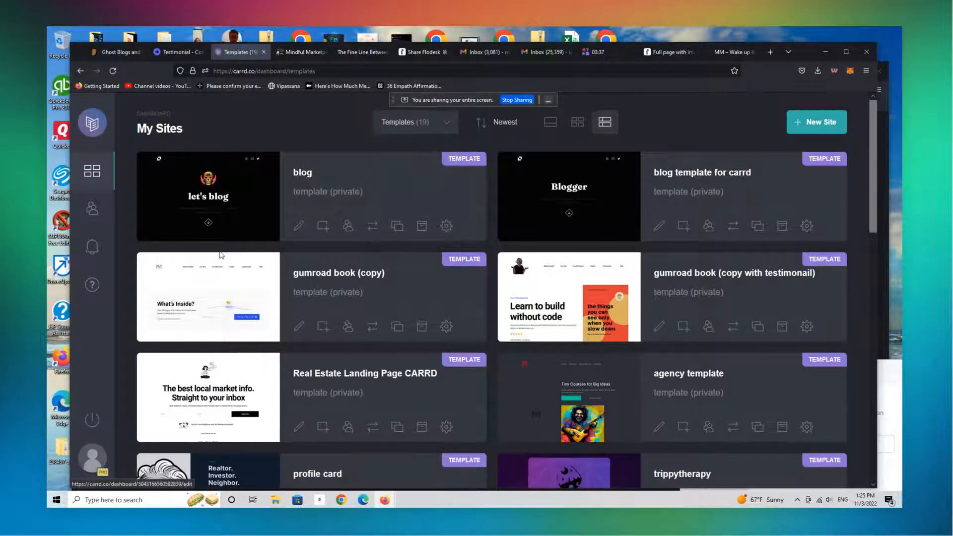
pyautogui.moveTo(875, 182); pyautogui.dragTo(813, 298)
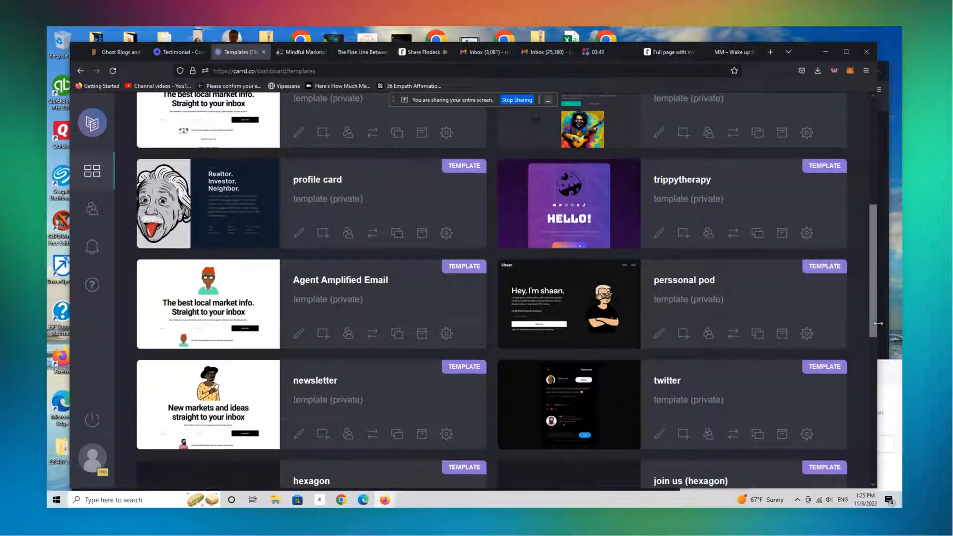
pyautogui.moveTo(875, 323); pyautogui.dragTo(874, 223)
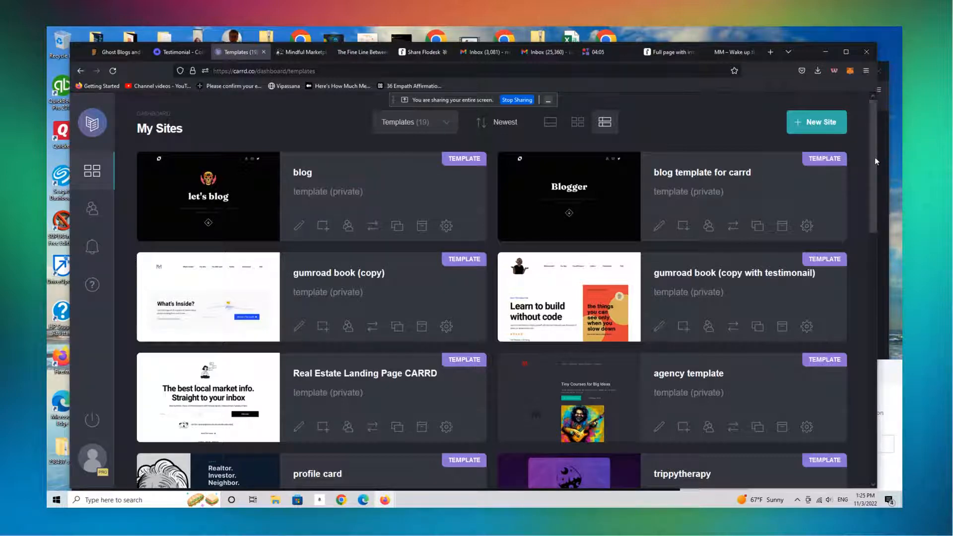
pyautogui.moveTo(874, 157); pyautogui.dragTo(861, 246)
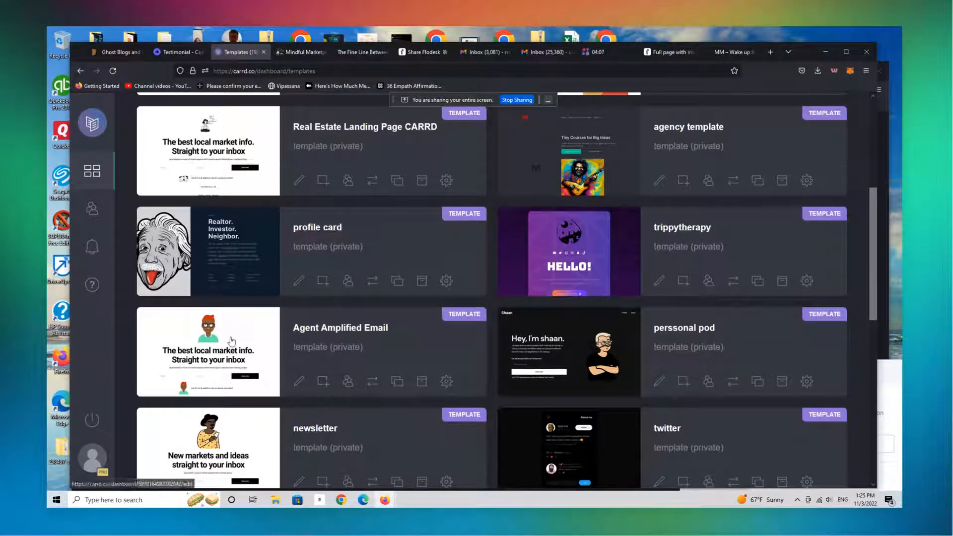
pyautogui.click(299, 381)
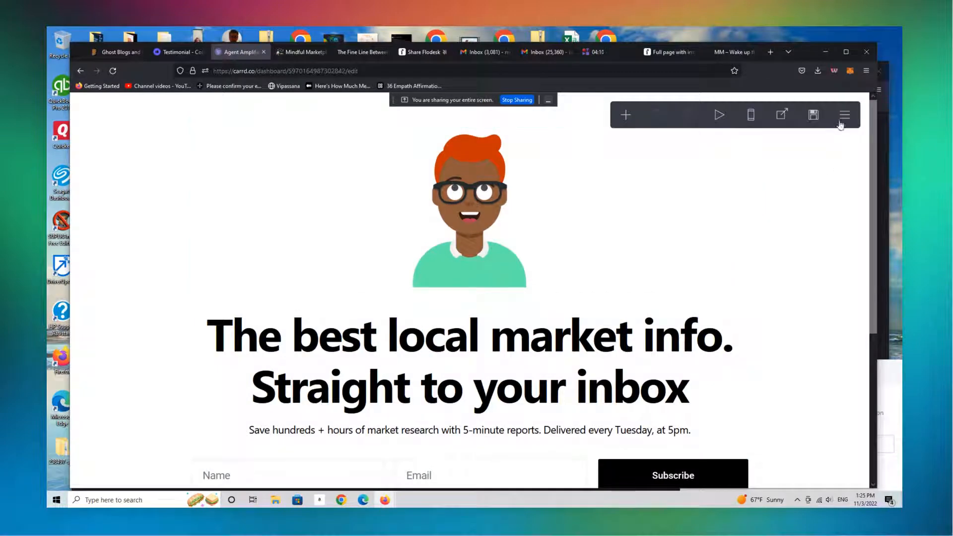
# In the save settings, choose publishing to a .carrd.co URL and enter AGENCYAMPLIFIED as the subdomain
pyautogui.click(813, 115)
pyautogui.scroll(-3, 258, 416)
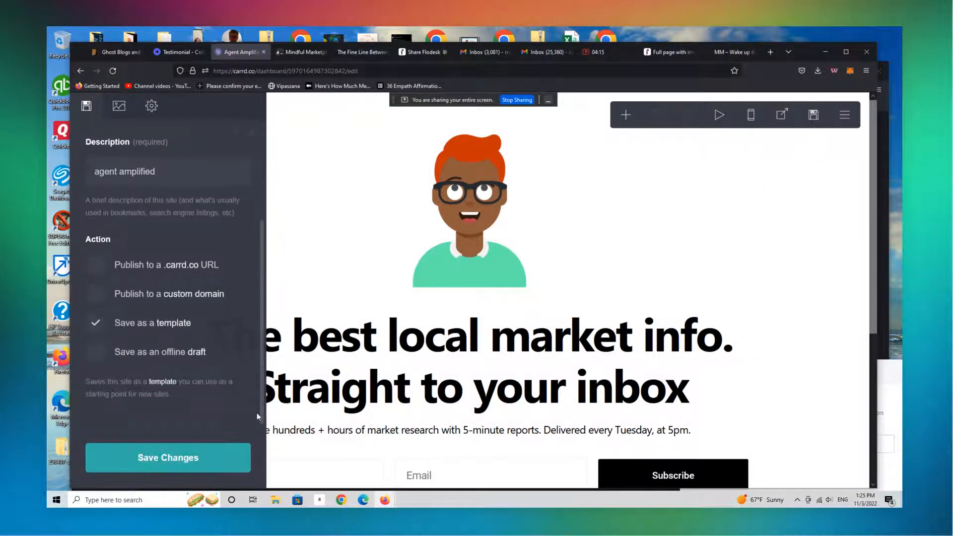
pyautogui.click(99, 270)
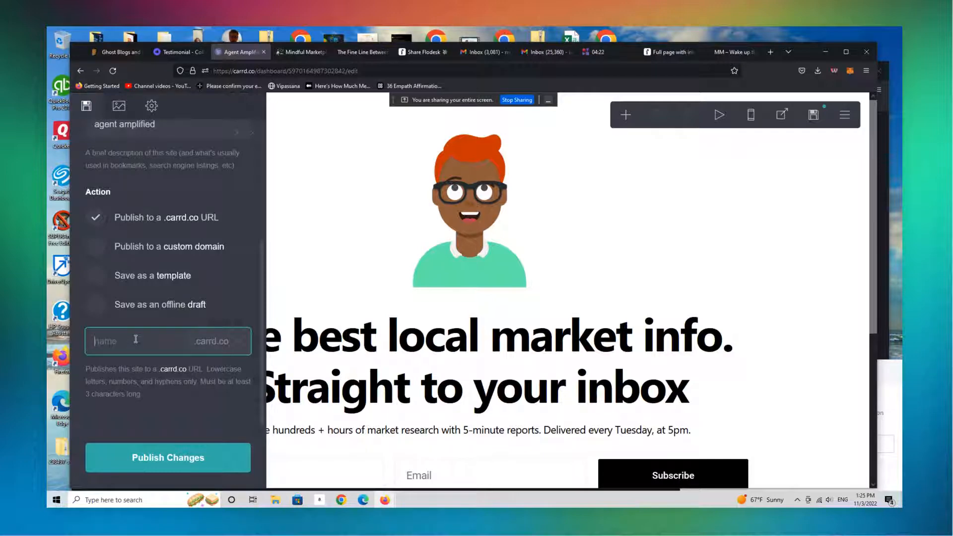
pyautogui.write('AGEN')
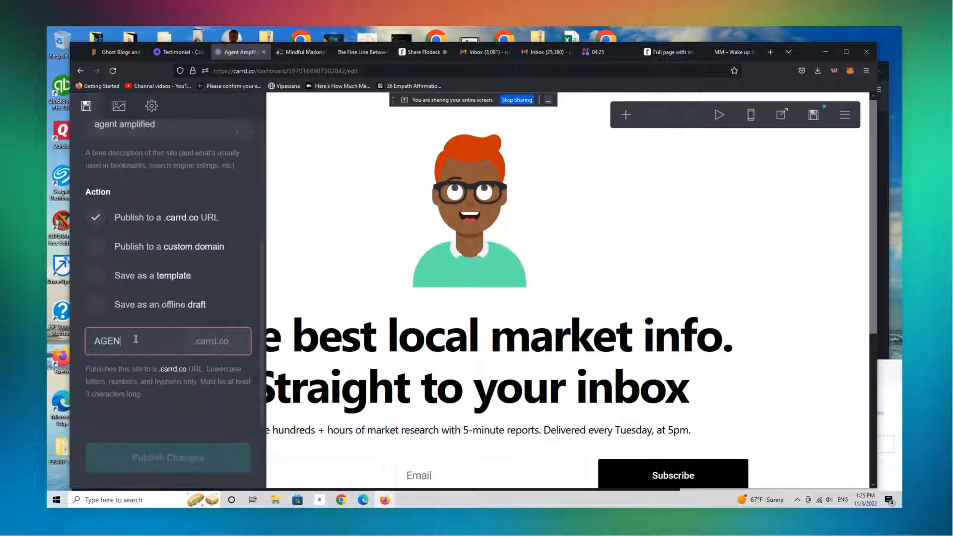
pyautogui.write('CYAMPLIFIED')
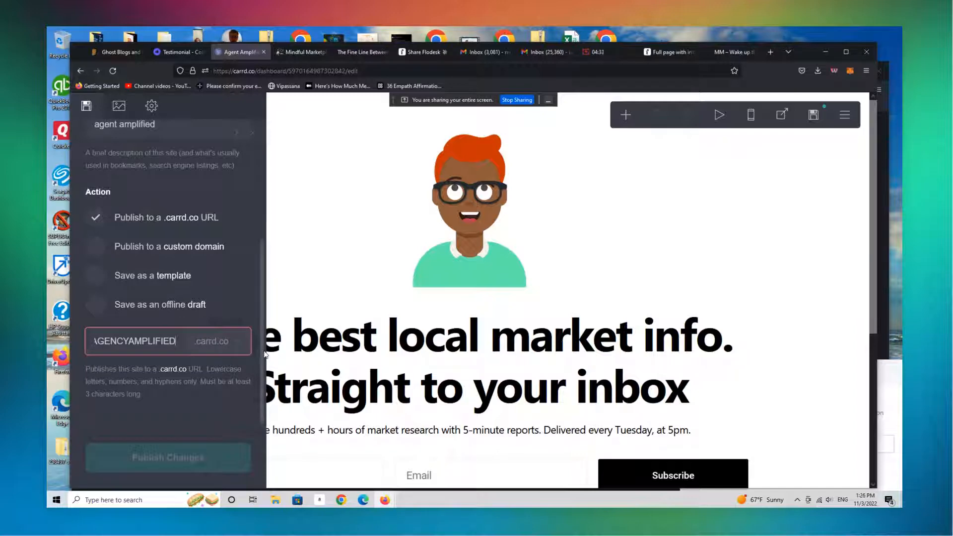
# Replace the subdomain with lowercase agencyamplified
pyautogui.scroll(5, 270, 308)
pyautogui.scroll(-3, 274, 268)
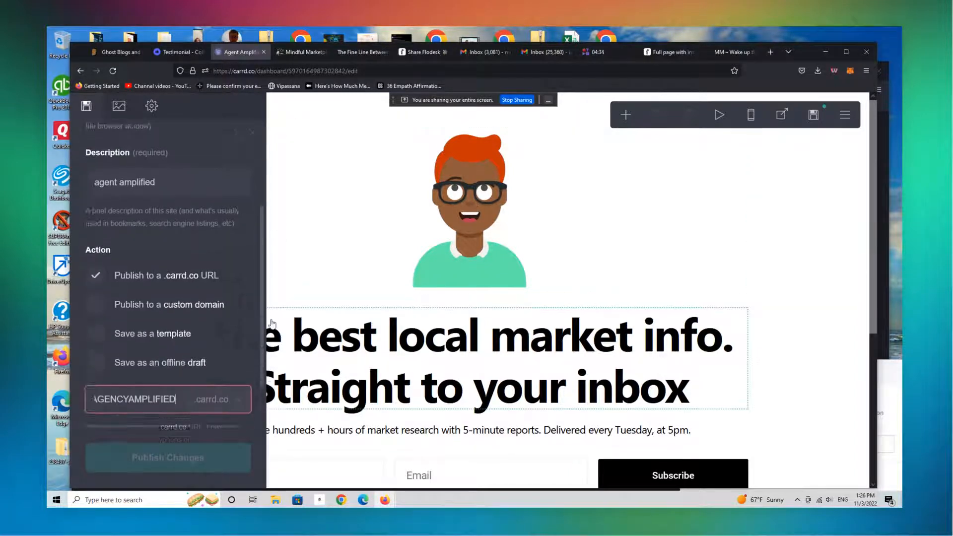
pyautogui.scroll(-1, 272, 324)
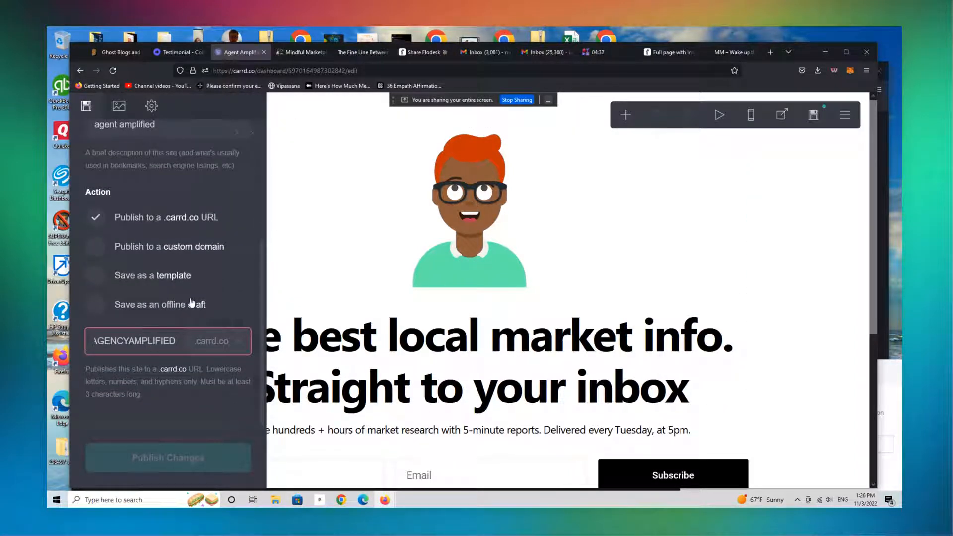
pyautogui.press('BackSpace')
pyautogui.press('BackSpace')
pyautogui.press('BackSpace')
pyautogui.press('BackSpace')
pyautogui.press('BackSpace')
pyautogui.press('BackSpace')
pyautogui.press('BackSpace')
pyautogui.press('BackSpace')
pyautogui.press('BackSpace')
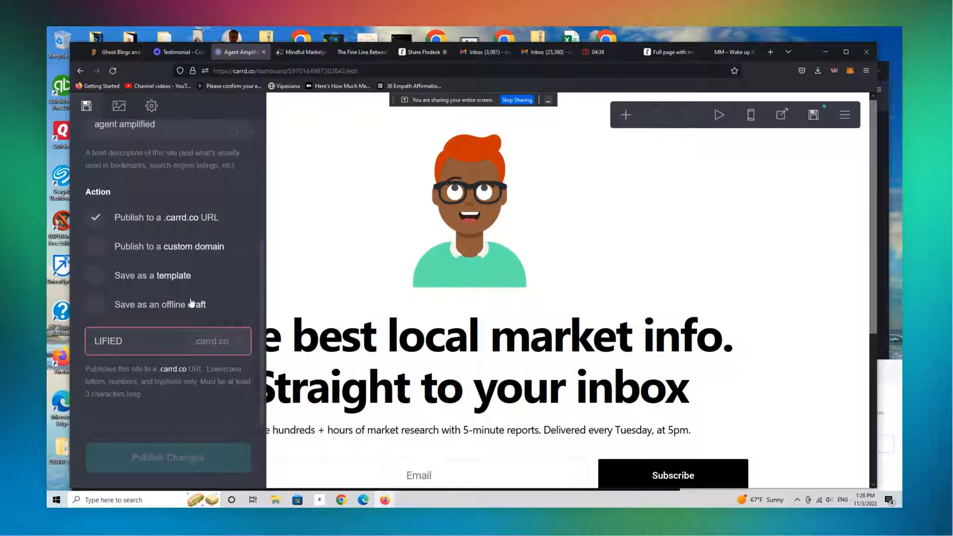
pyautogui.press('BackSpace')
pyautogui.press('BackSpace')
pyautogui.press('BackSpace')
pyautogui.press('BackSpace')
pyautogui.press('BackSpace')
pyautogui.press('BackSpace')
pyautogui.write('agencyamplified')
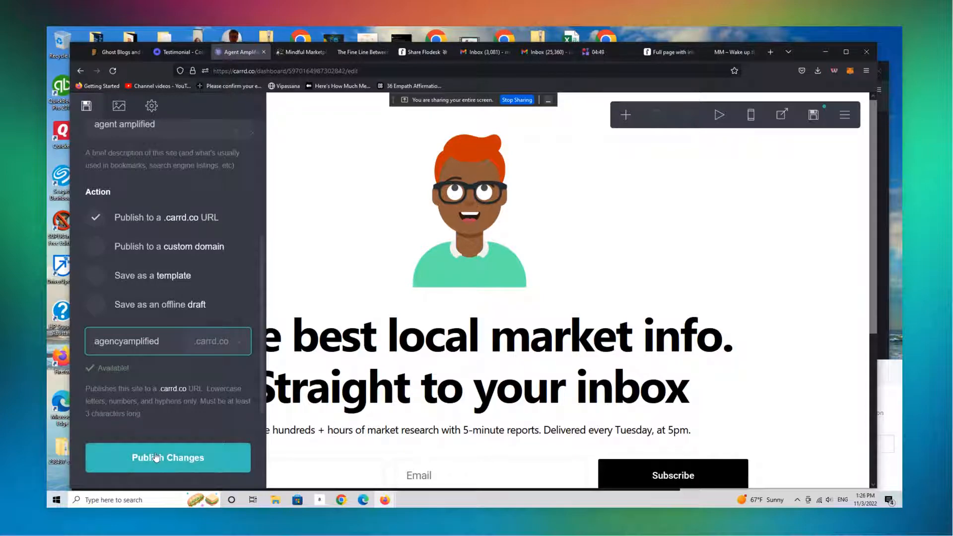
# Publish the changes and open the live agencyamplified.carrd.co site to review it
pyautogui.click(181, 456)
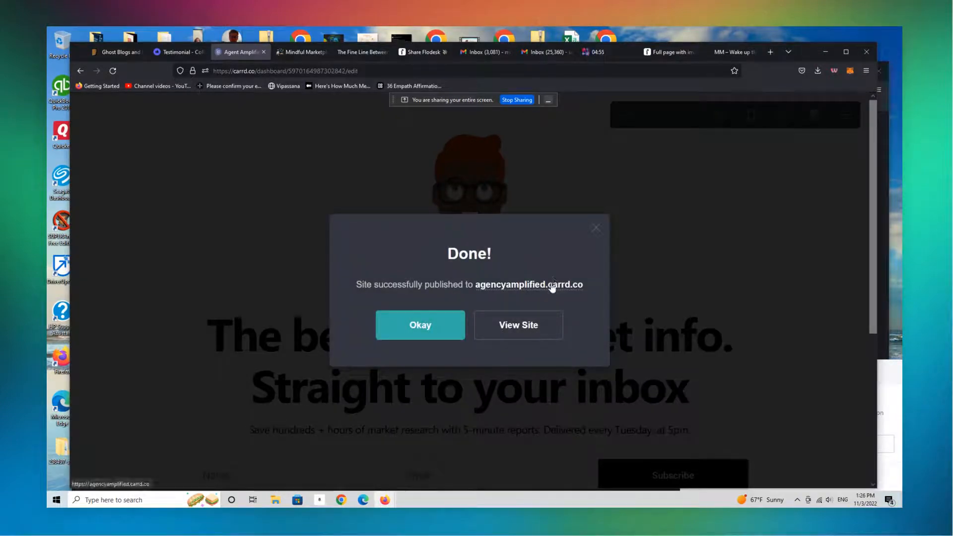
pyautogui.click(553, 285)
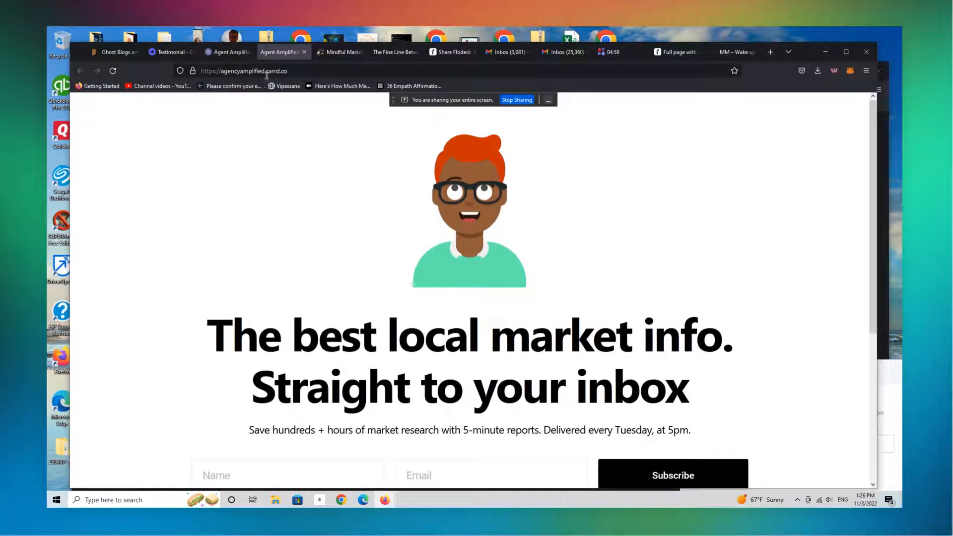
pyautogui.scroll(-4, 854, 318)
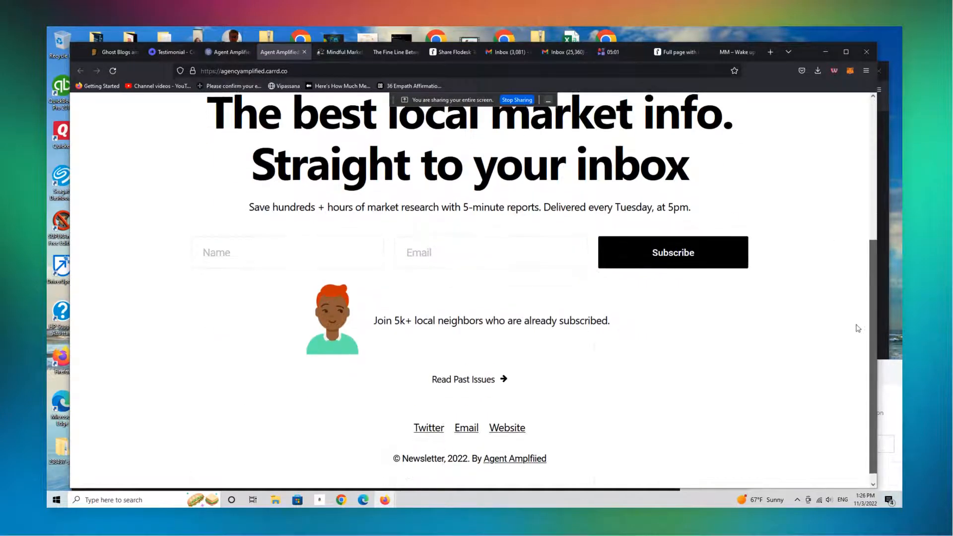
pyautogui.scroll(4, 852, 348)
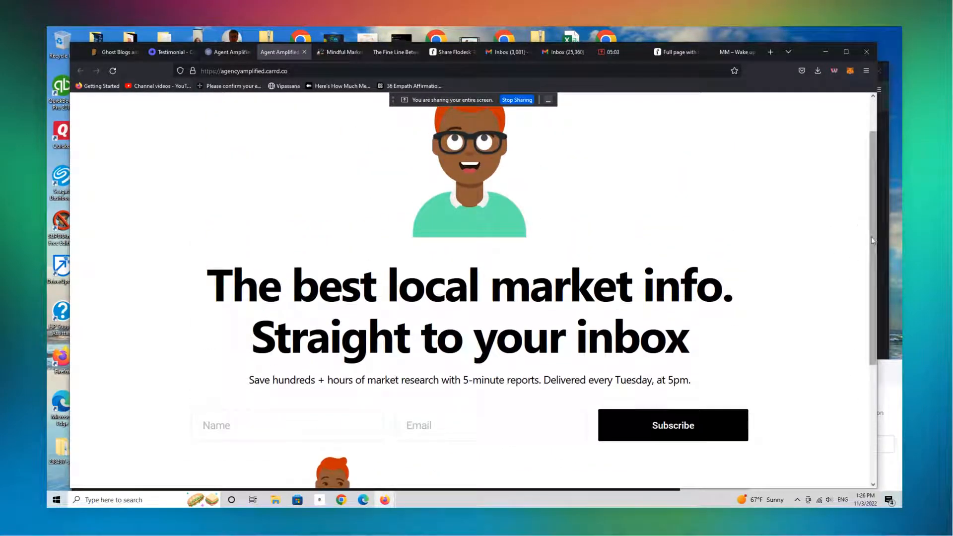
pyautogui.moveTo(877, 241); pyautogui.dragTo(900, 337)
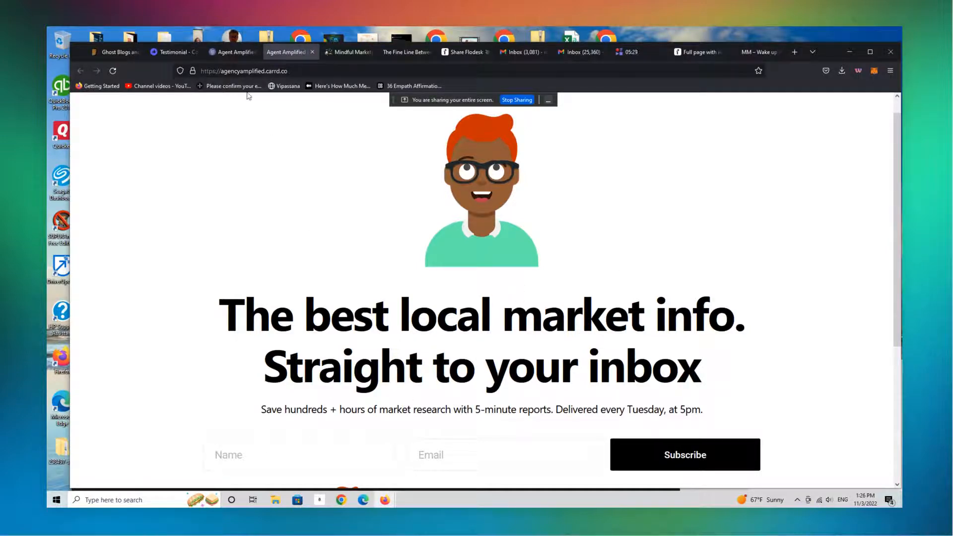
# Return to the editor, open the signup form's settings, and choose Revue as its provider
pyautogui.click(237, 54)
pyautogui.click(609, 229)
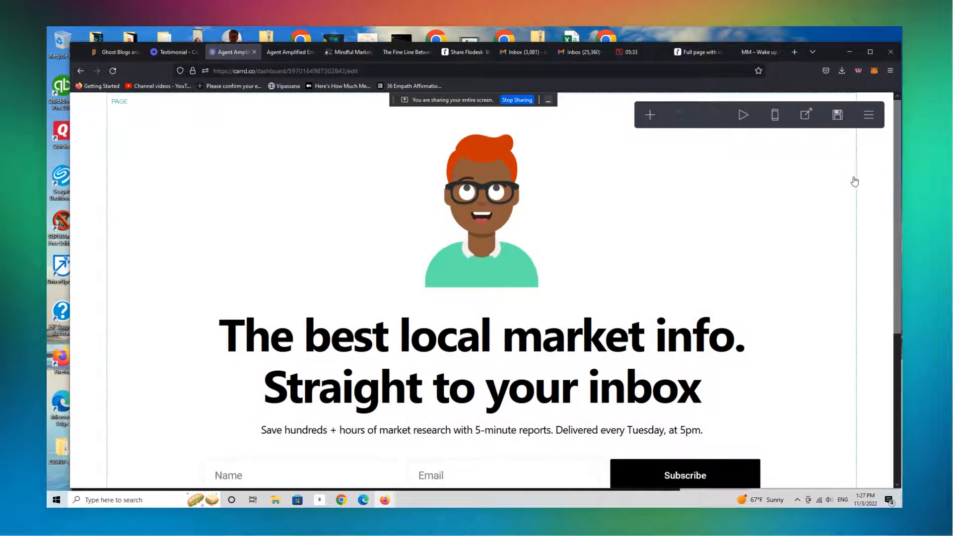
pyautogui.scroll(-3, 828, 212)
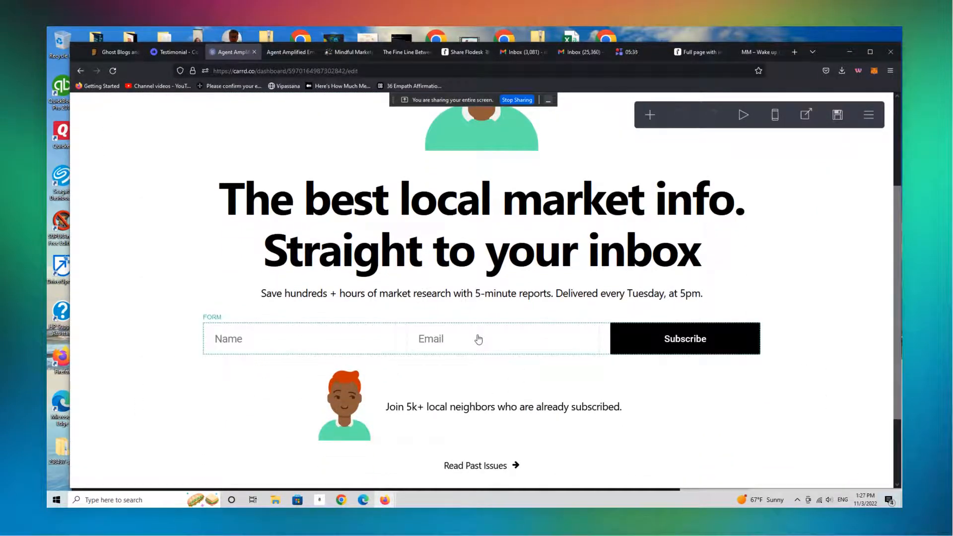
pyautogui.click(471, 341)
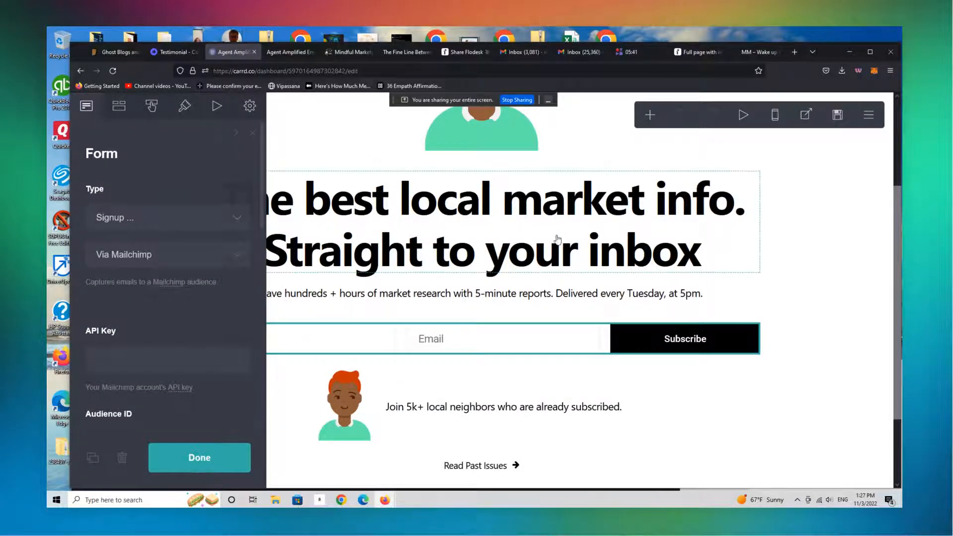
pyautogui.click(200, 258)
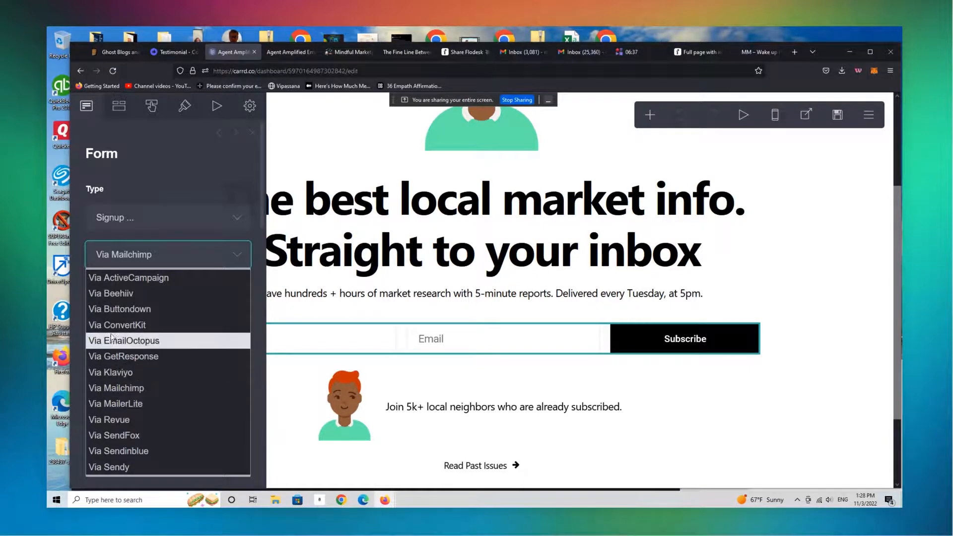
pyautogui.click(119, 422)
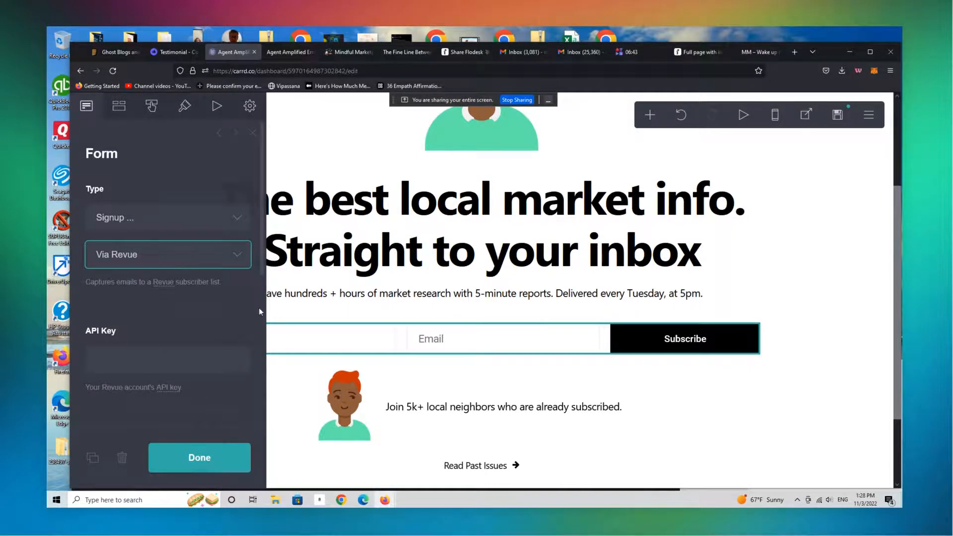
# Change the signup form's provider to Beehiiv
pyautogui.moveTo(263, 259)
pyautogui.mouseDown()
pyautogui.moveTo(260, 389)
pyautogui.moveTo(260, 258)
pyautogui.mouseUp()
pyautogui.click(145, 267)
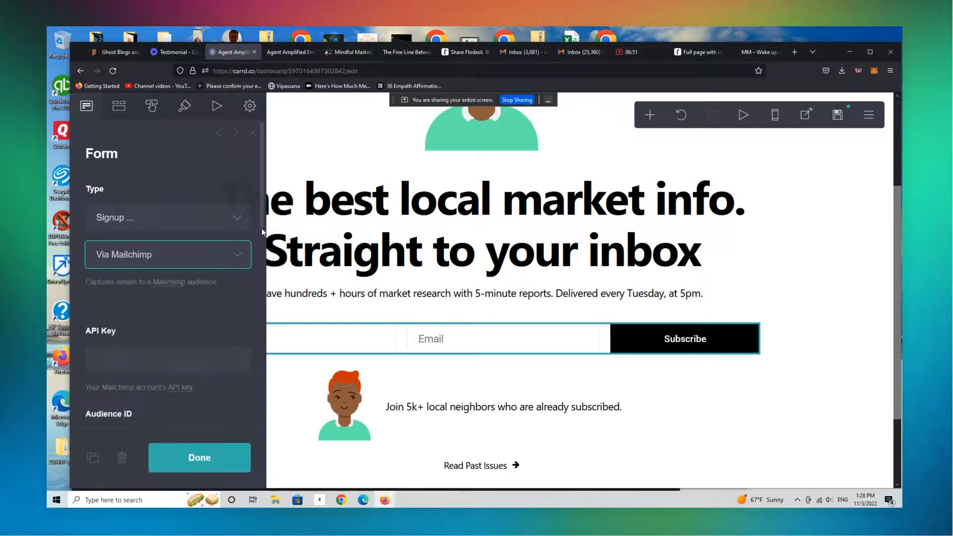
pyautogui.moveTo(263, 214); pyautogui.dragTo(266, 157)
pyautogui.click(189, 258)
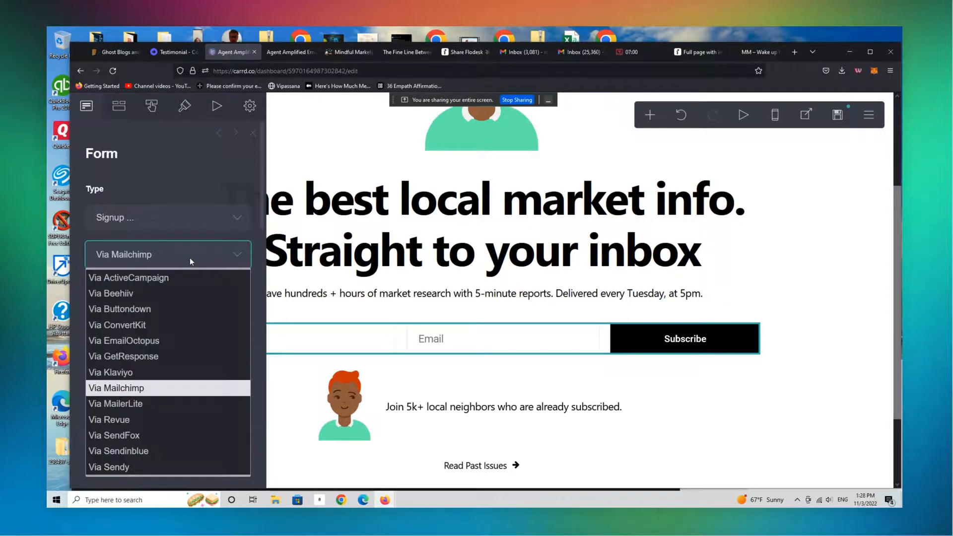
pyautogui.click(185, 297)
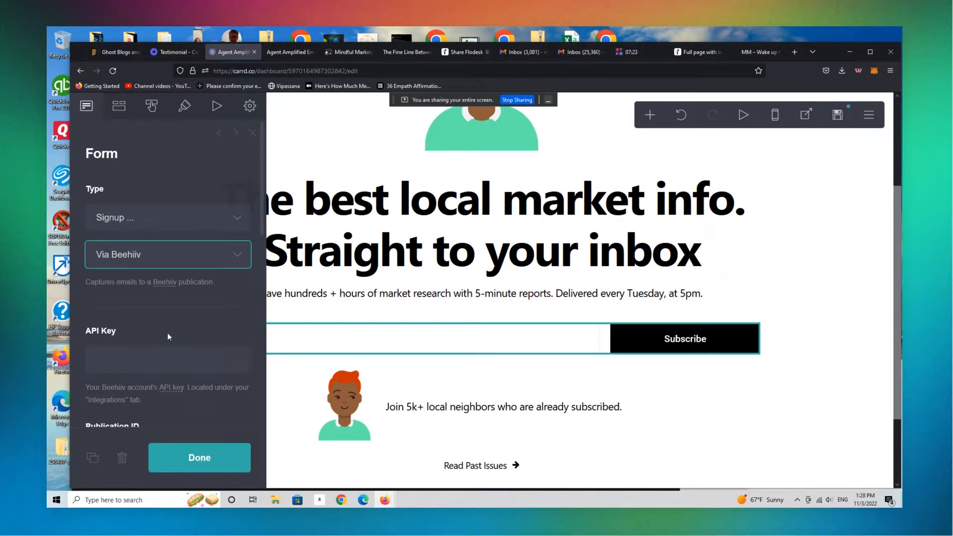
# Open the Beehiiv link and browse the Beehiiv website
pyautogui.click(165, 283)
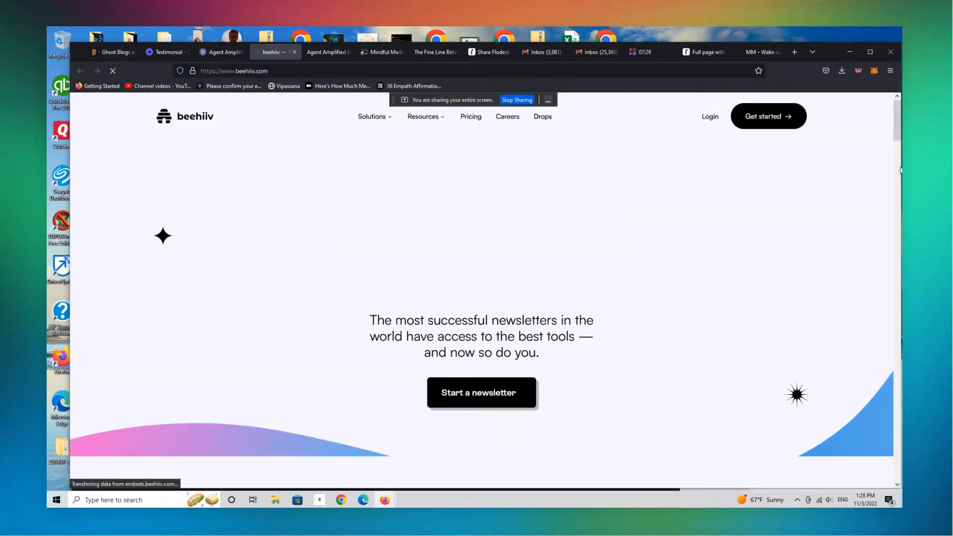
pyautogui.scroll(-10, 893, 131)
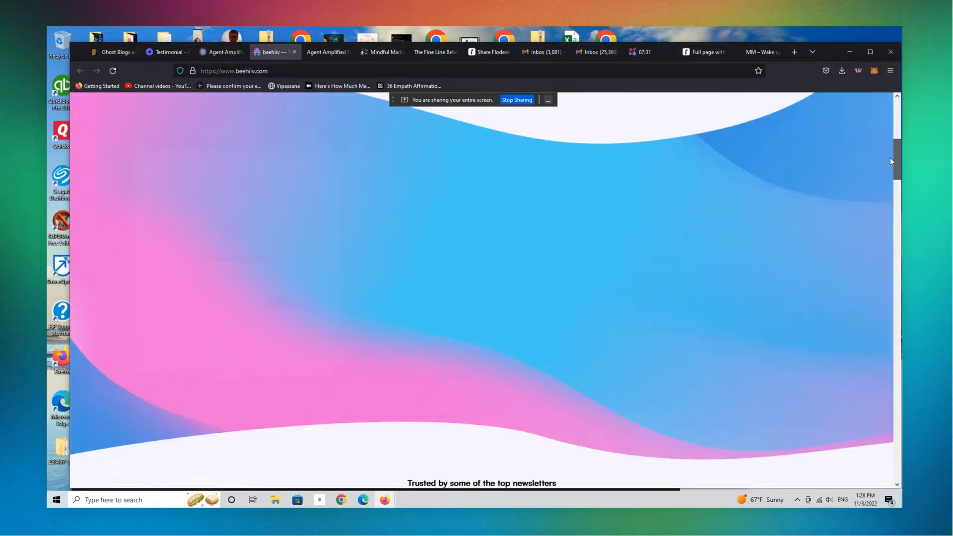
pyautogui.moveTo(891, 168); pyautogui.dragTo(886, 201)
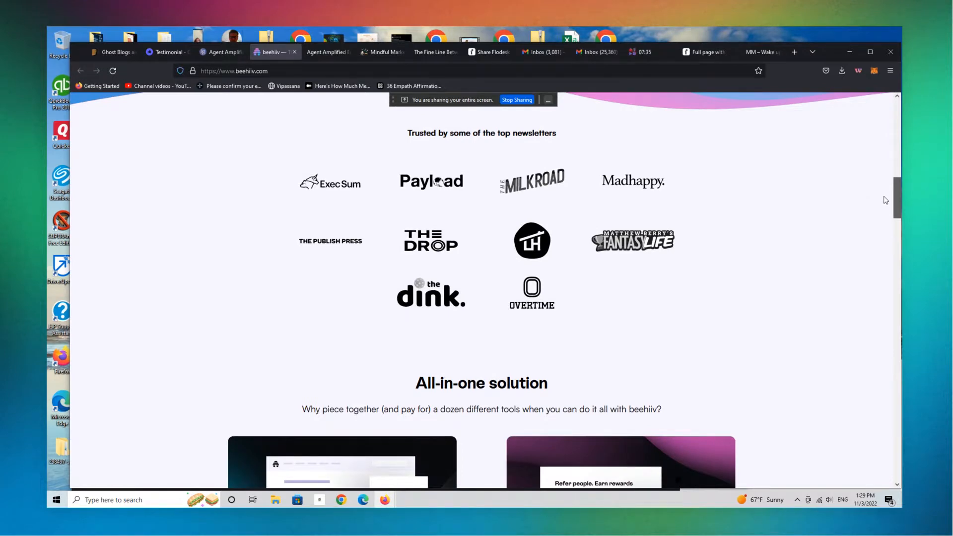
pyautogui.moveTo(885, 200); pyautogui.dragTo(884, 208)
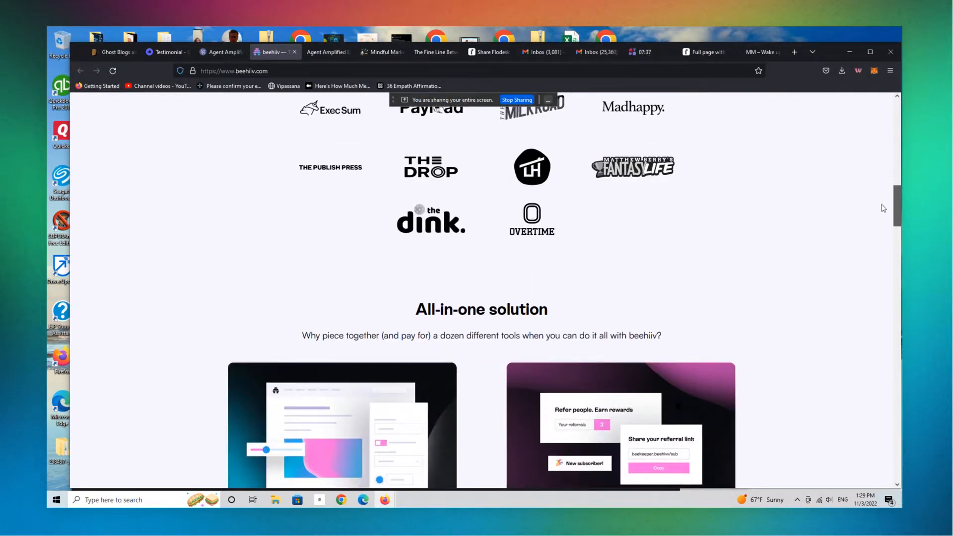